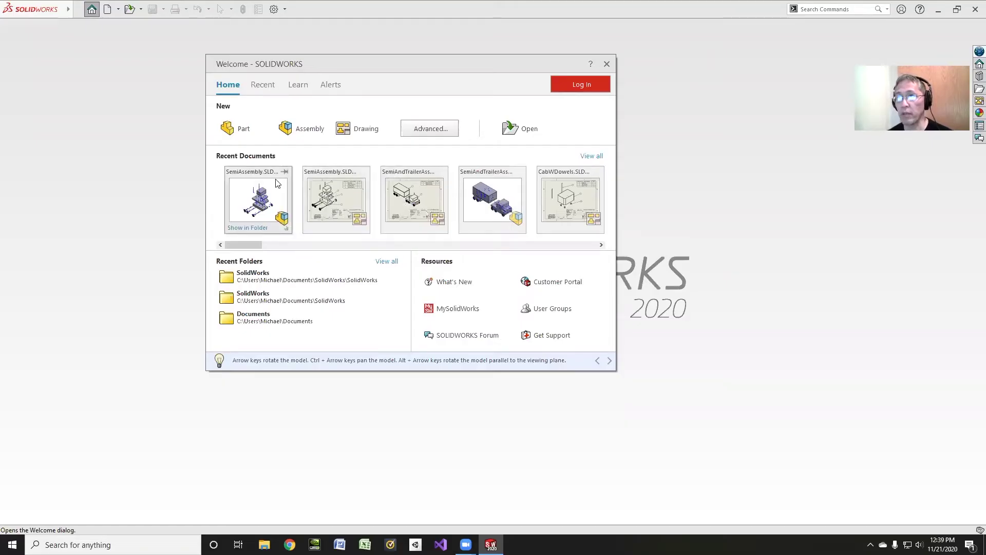
Open SemiAssembly.SLDASM, zoom in on the exploded truck, and show its FeatureManager design tree
{"action": "left_click", "coordinate": [256, 192]}
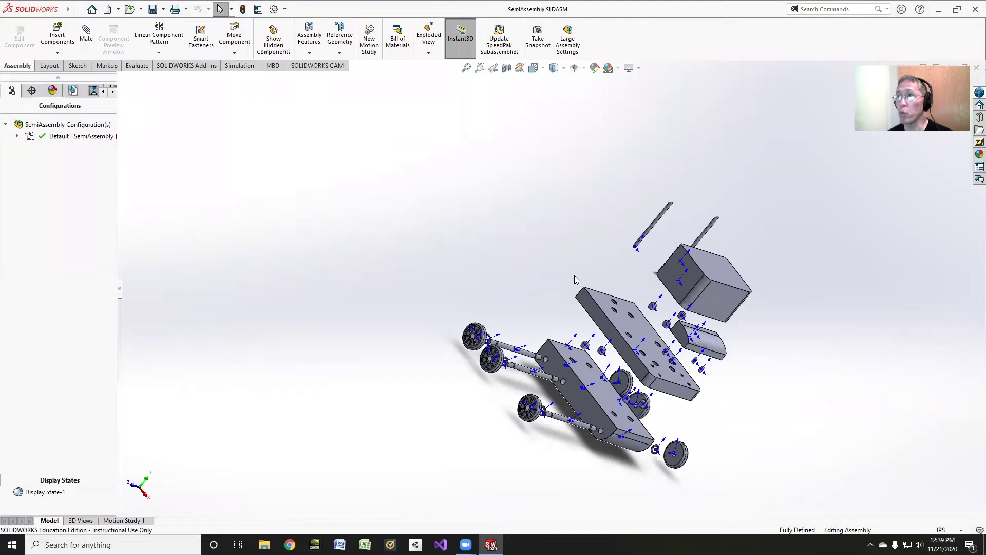
{"action": "middle_click_drag", "start_coordinate": [574, 275], "coordinate": [333, 212], "text": "ctrl"}
{"action": "scroll", "coordinate": [332, 212], "scroll_direction": "down", "scroll_amount": 2}
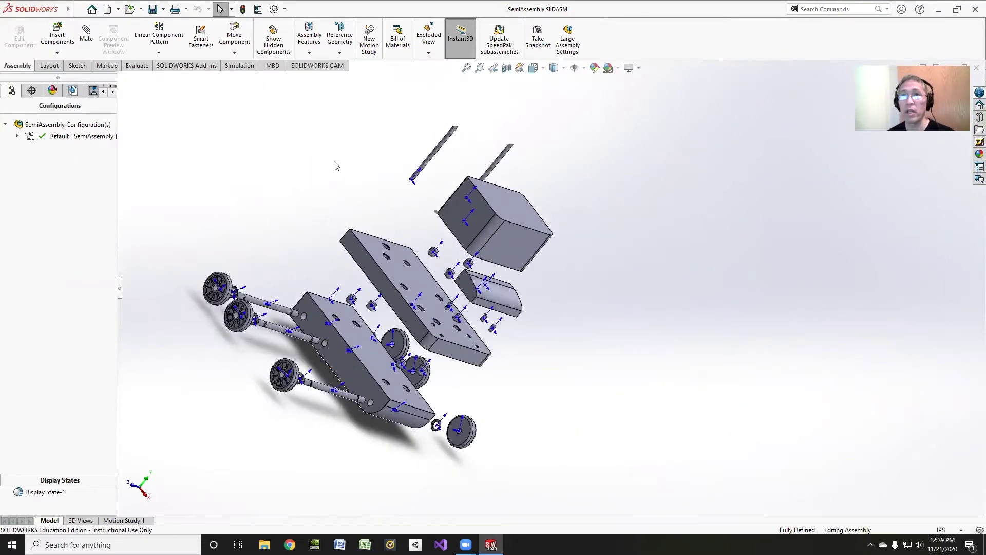
{"action": "left_click", "coordinate": [102, 91]}
{"action": "left_click", "coordinate": [12, 91]}
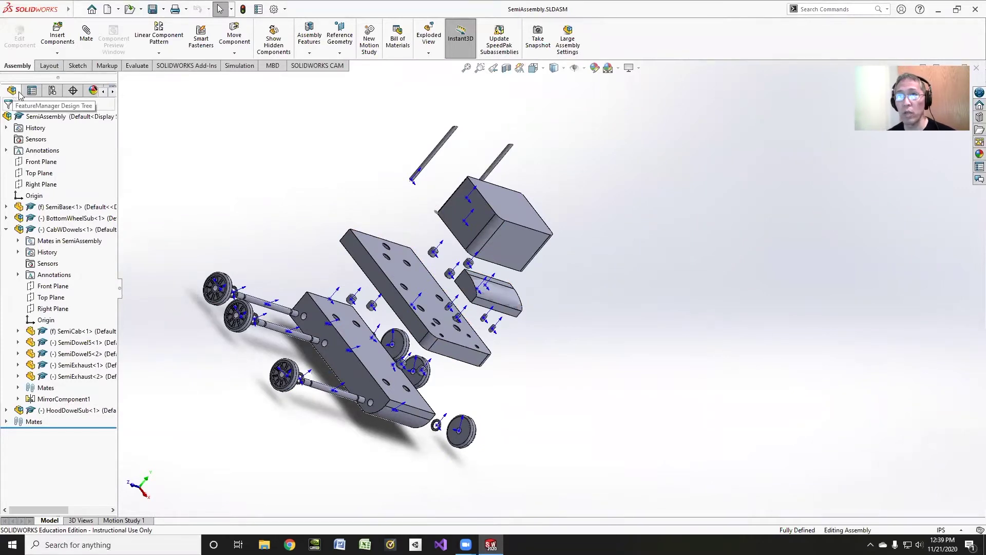
In the ConfigurationManager, collapse and then re-explode the truck through Exploded View1
{"action": "left_click", "coordinate": [53, 91]}
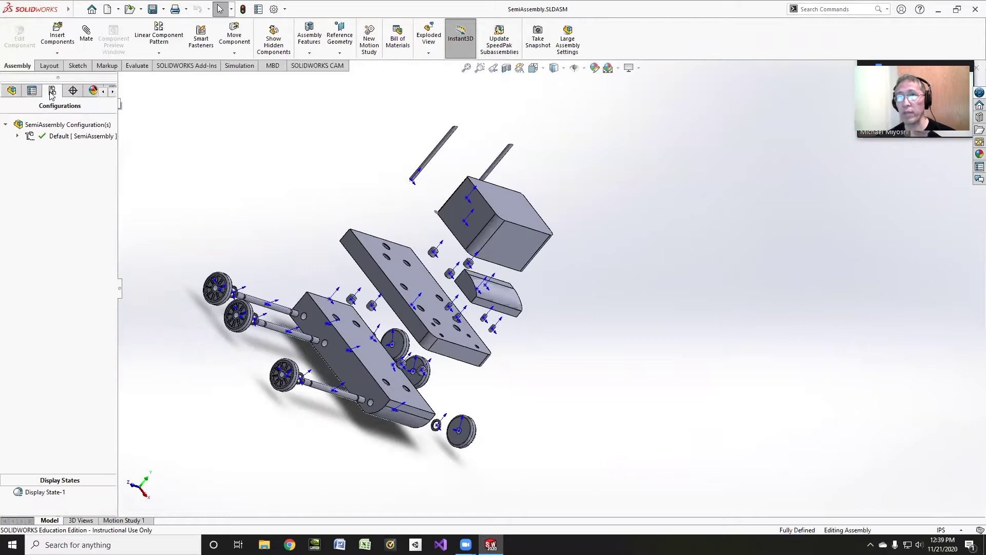
{"action": "left_click", "coordinate": [17, 136]}
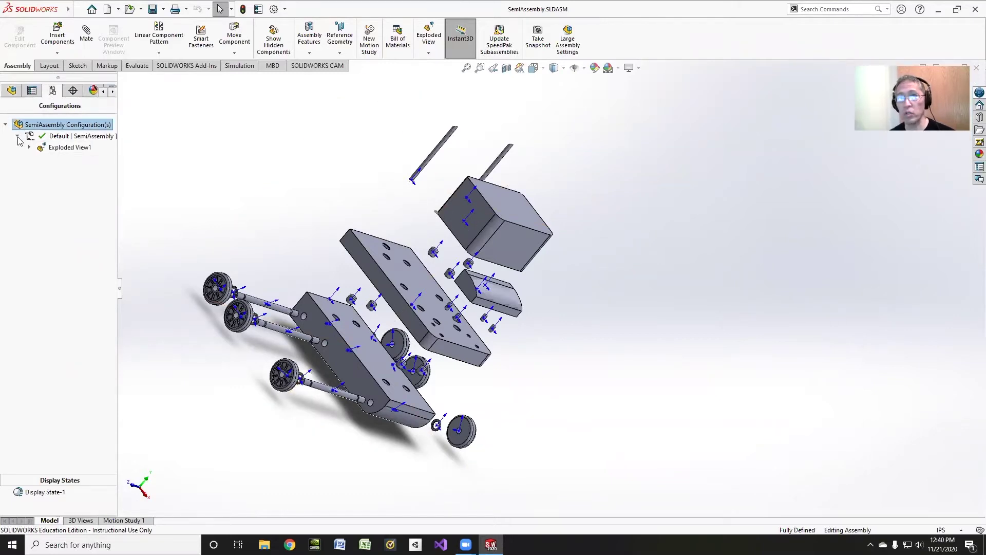
{"action": "right_click", "coordinate": [63, 149]}
{"action": "left_click", "coordinate": [82, 155]}
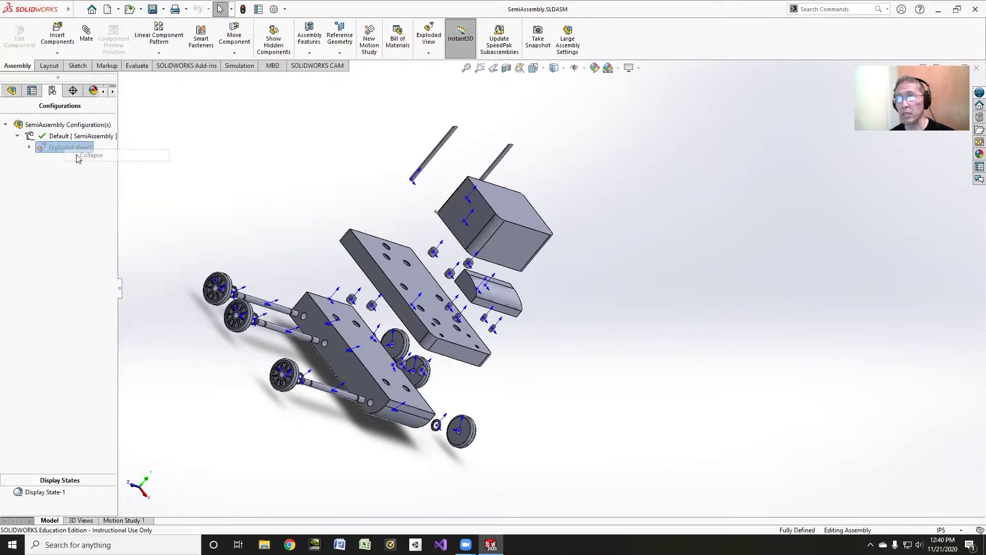
{"action": "left_click", "coordinate": [30, 147]}
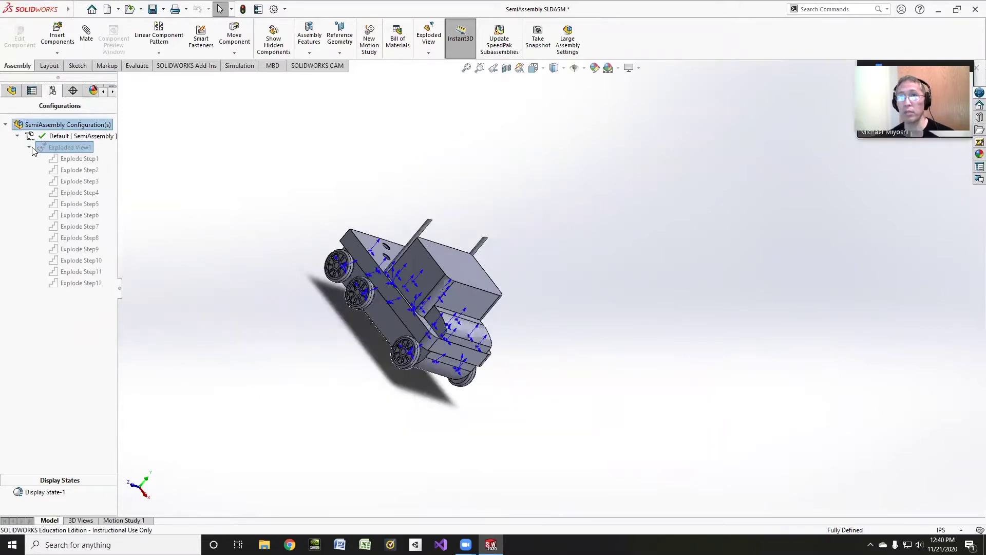
{"action": "right_click", "coordinate": [58, 149]}
{"action": "left_click", "coordinate": [77, 155]}
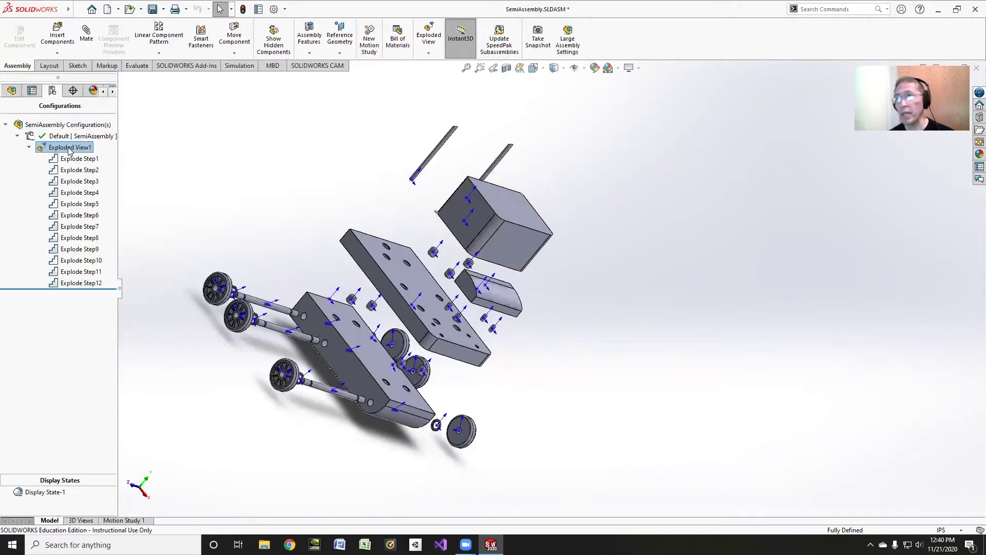
Animate the collapse, play it in loop mode, then close the Animation Controller
{"action": "right_click", "coordinate": [70, 149]}
{"action": "left_click", "coordinate": [97, 166]}
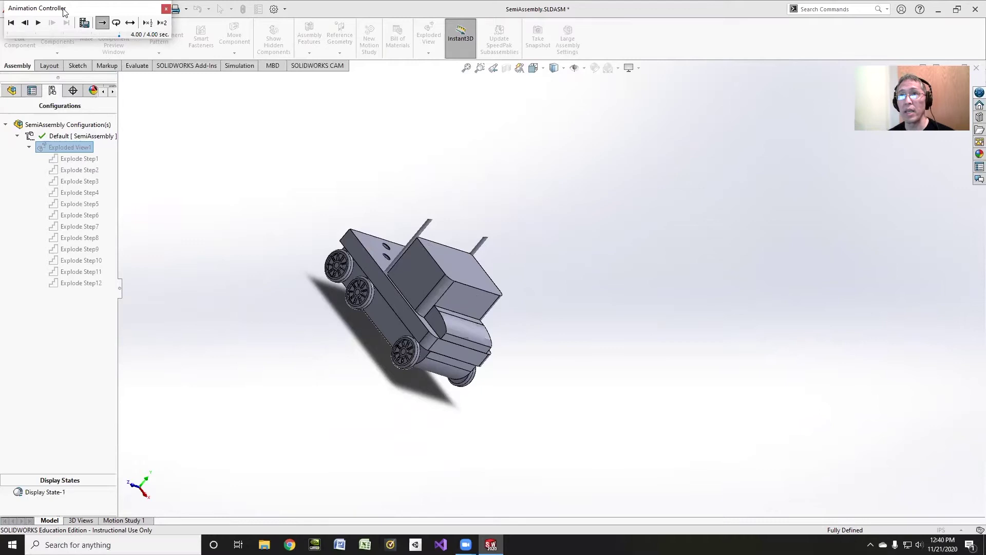
{"action": "left_click_drag", "start_coordinate": [64, 12], "coordinate": [241, 159]}
{"action": "left_click", "coordinate": [216, 170]}
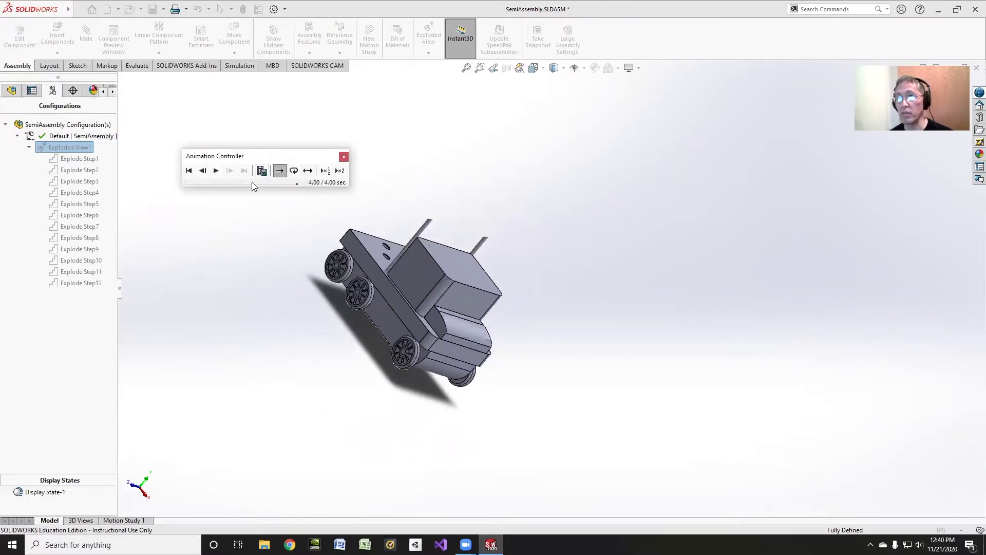
{"action": "left_click", "coordinate": [217, 172]}
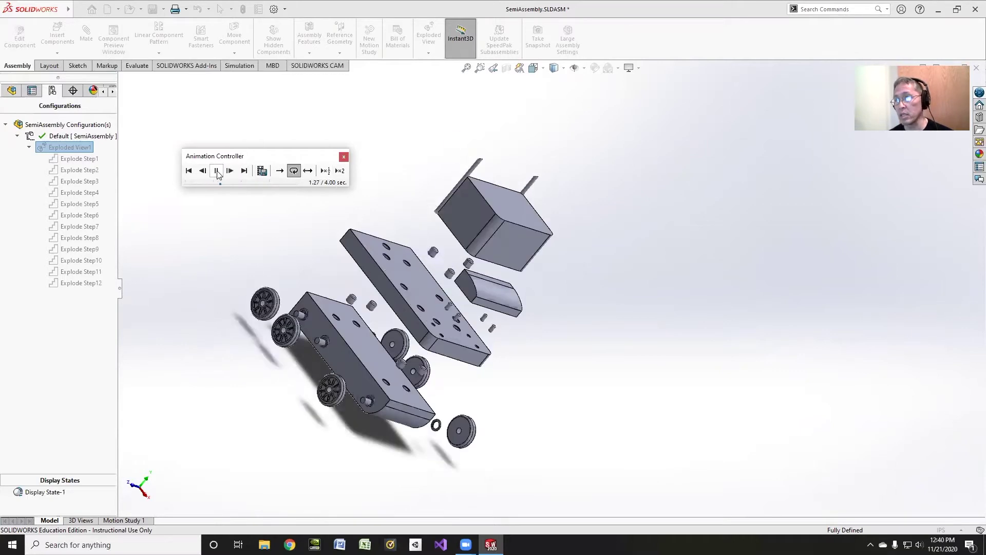
{"action": "left_click", "coordinate": [344, 156]}
Explode the truck again and start editing the Exploded View1 feature
{"action": "right_click", "coordinate": [61, 150]}
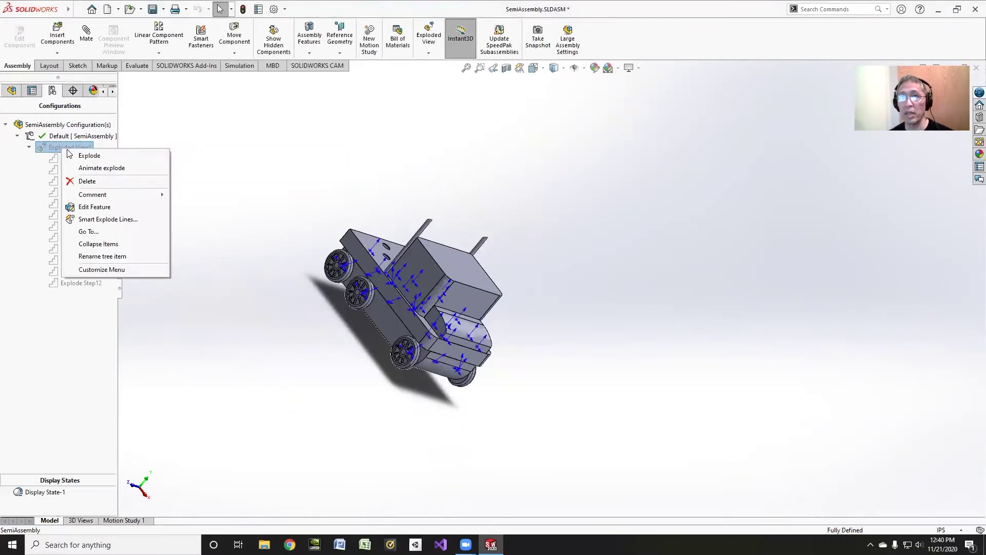
{"action": "left_click", "coordinate": [53, 152]}
{"action": "right_click", "coordinate": [54, 151]}
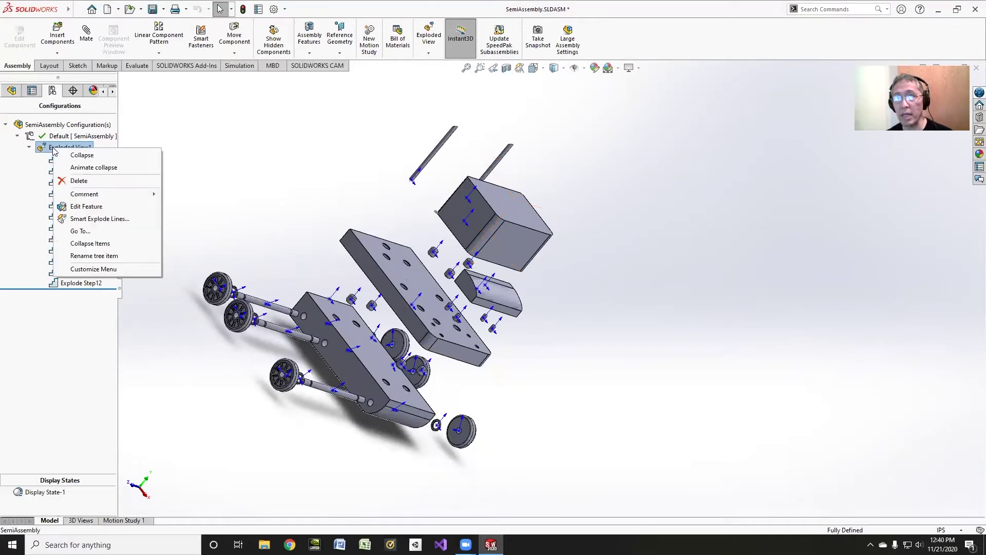
{"action": "right_click", "coordinate": [49, 150]}
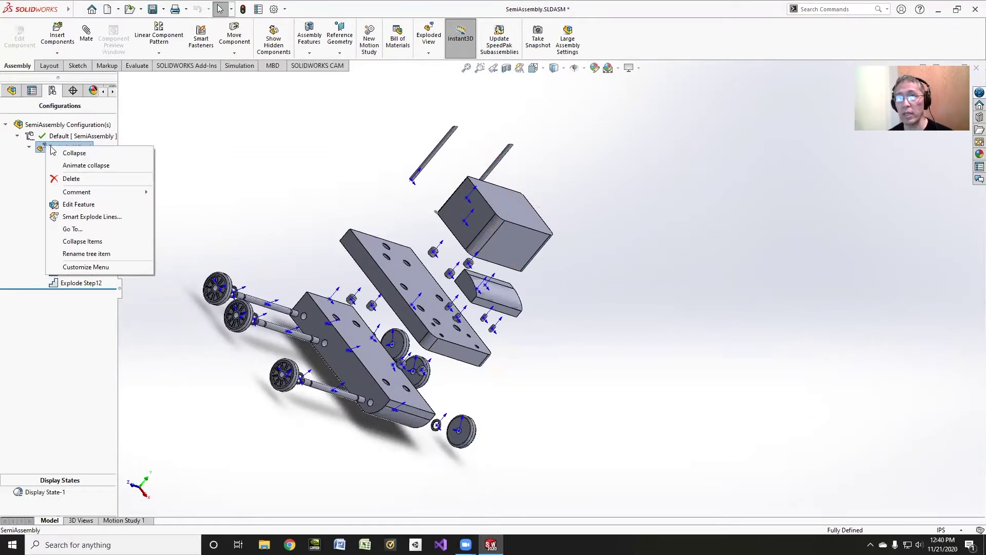
{"action": "left_click", "coordinate": [71, 205]}
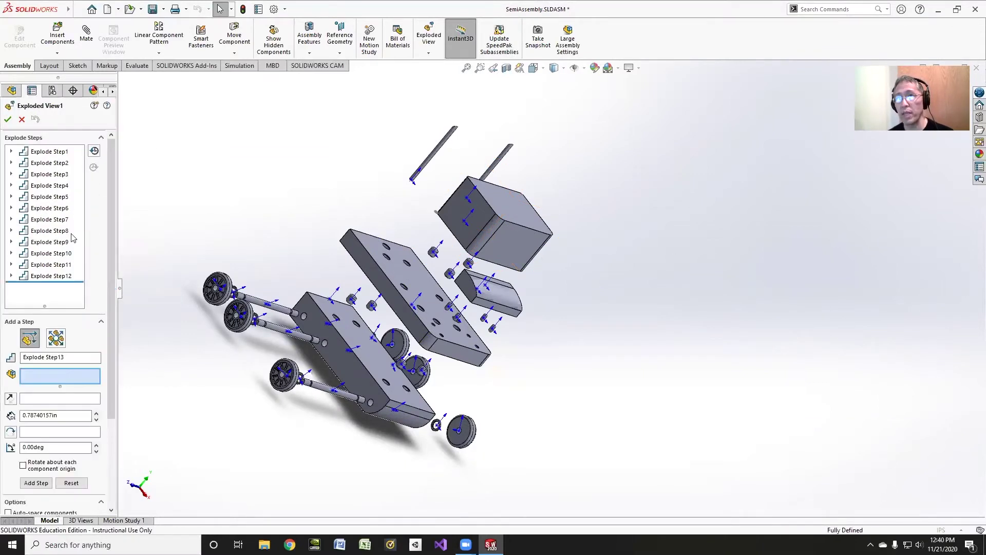
Review Explode Step12, Step5 and Step1 without changing them
{"action": "left_click", "coordinate": [55, 275]}
{"action": "left_click", "coordinate": [56, 197]}
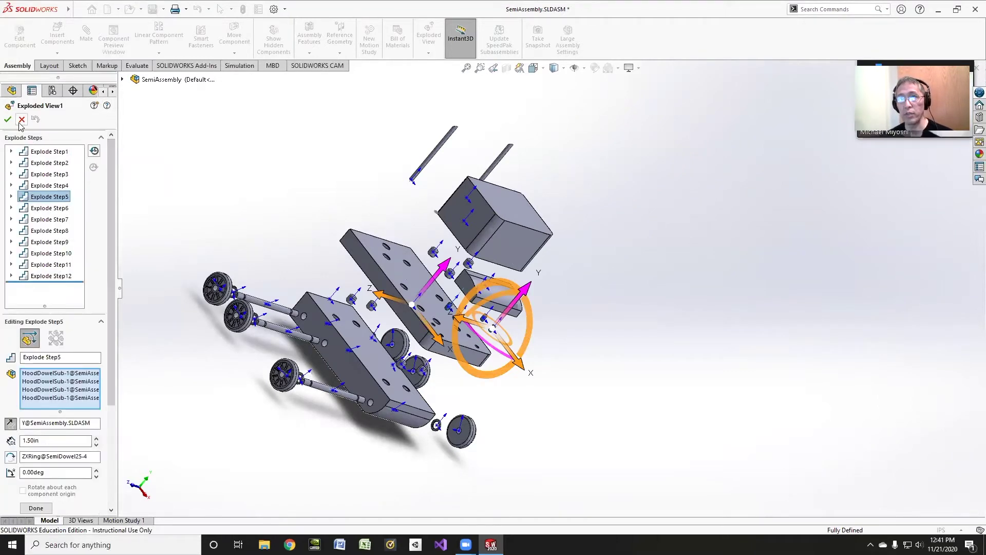
{"action": "left_click", "coordinate": [36, 508]}
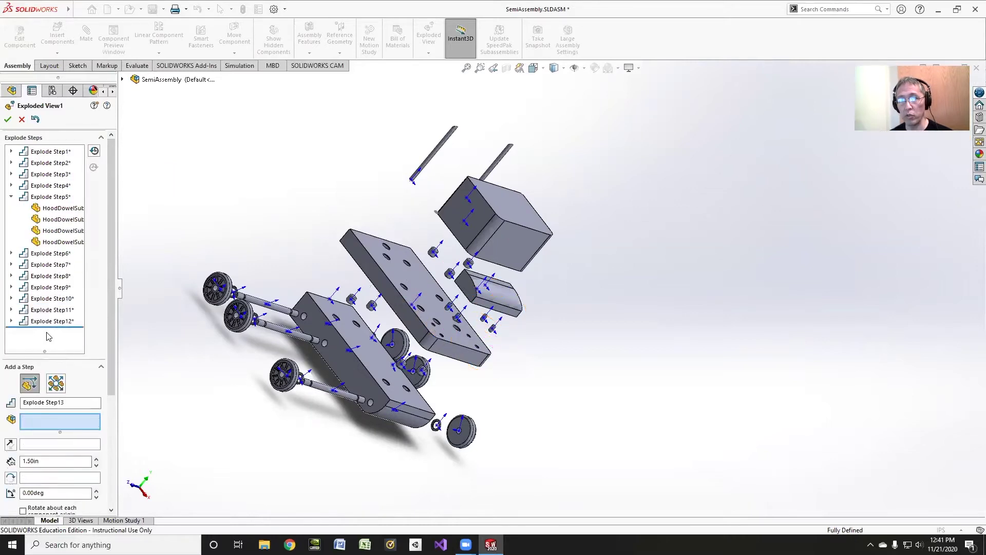
{"action": "left_click", "coordinate": [11, 196]}
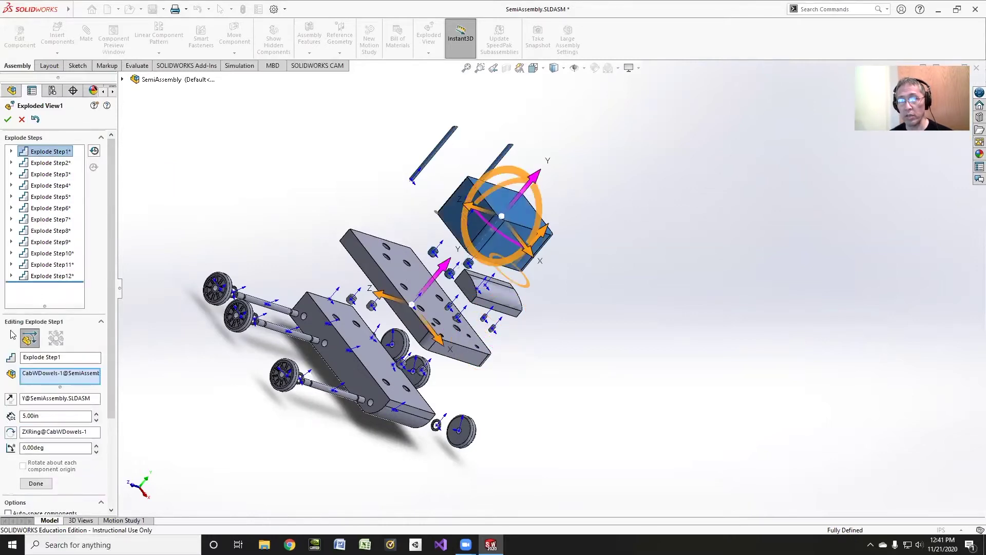
{"action": "scroll", "coordinate": [105, 248], "scroll_direction": "down", "scroll_amount": 3}
{"action": "scroll", "coordinate": [117, 277], "scroll_direction": "up", "scroll_amount": 3}
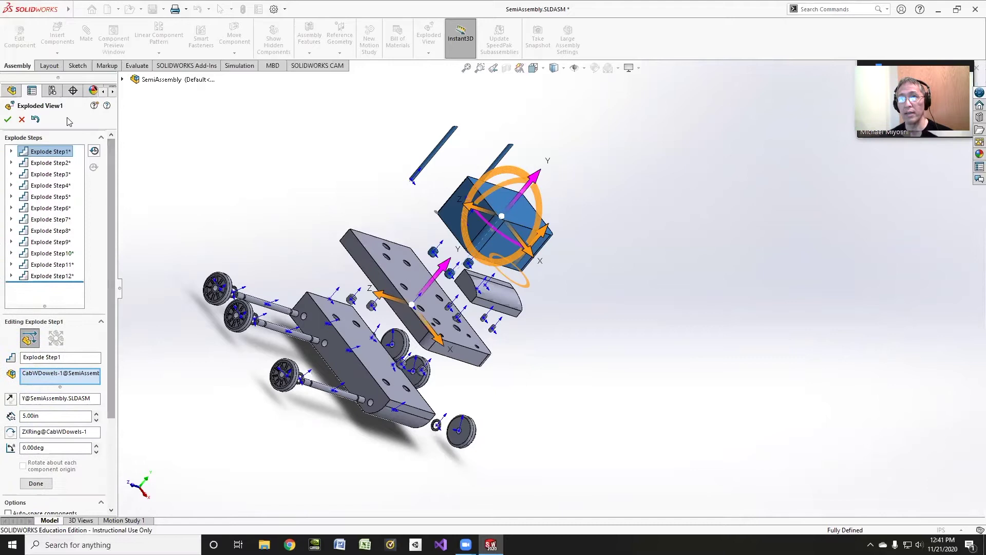
Exit the exploded view editor, then run and close the collapse animation
{"action": "left_click", "coordinate": [22, 120]}
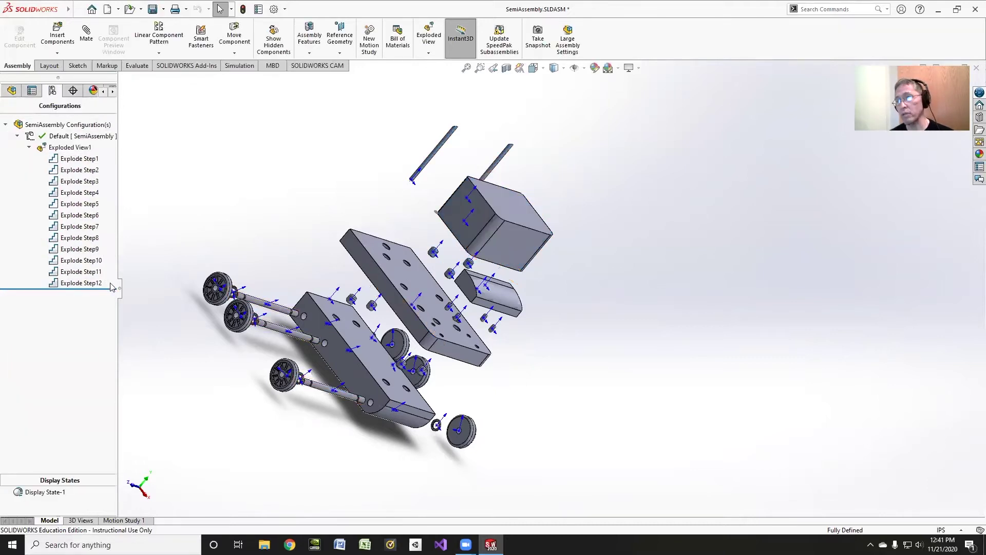
{"action": "right_click", "coordinate": [56, 149]}
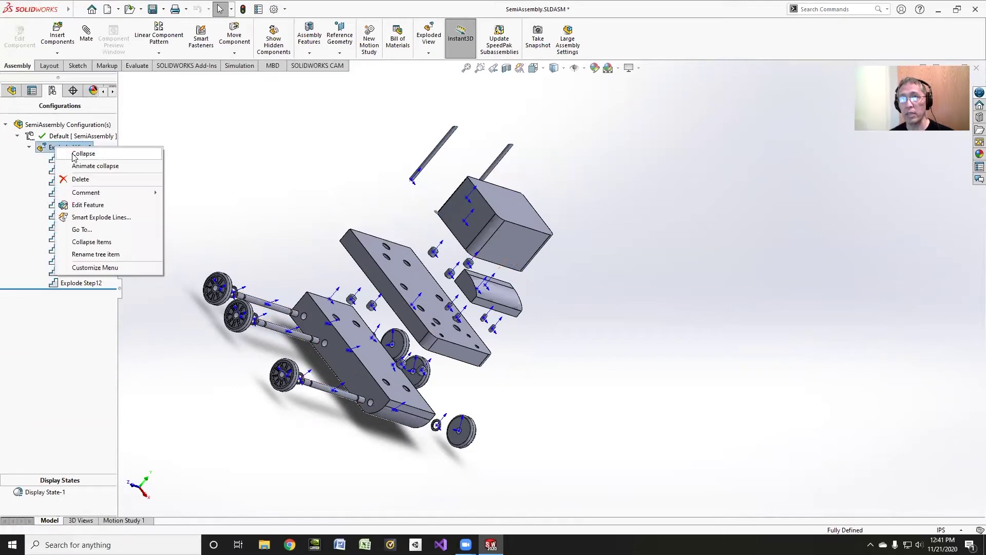
{"action": "left_click", "coordinate": [76, 166]}
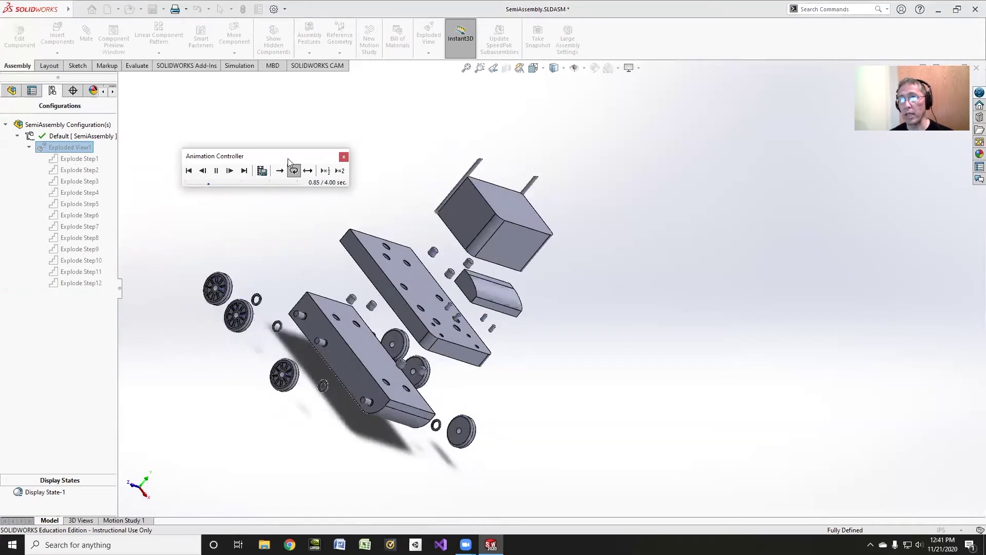
{"action": "left_click", "coordinate": [344, 157]}
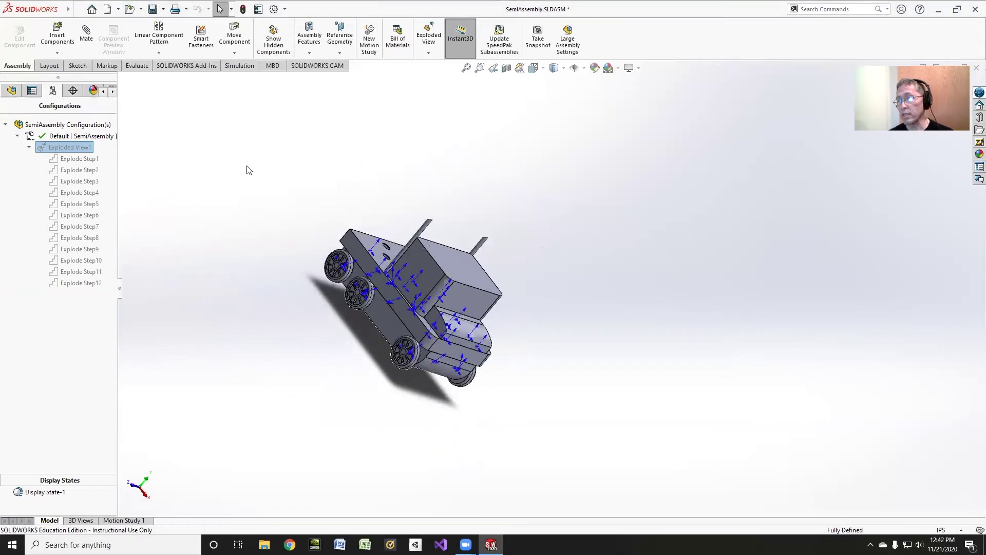
Explode the truck assembly again and return to the configurations list
{"action": "right_click", "coordinate": [57, 147]}
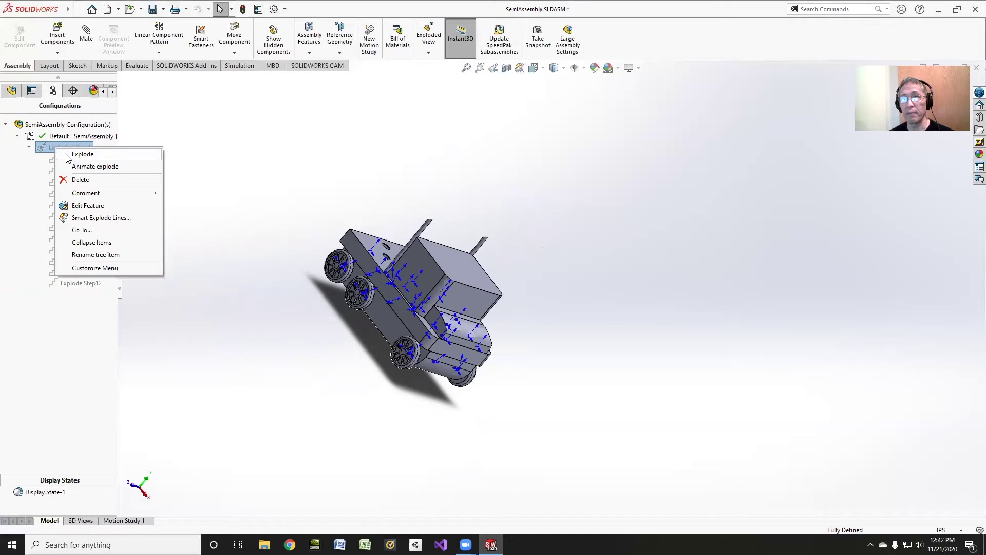
{"action": "left_click", "coordinate": [67, 155]}
{"action": "left_click", "coordinate": [12, 91]}
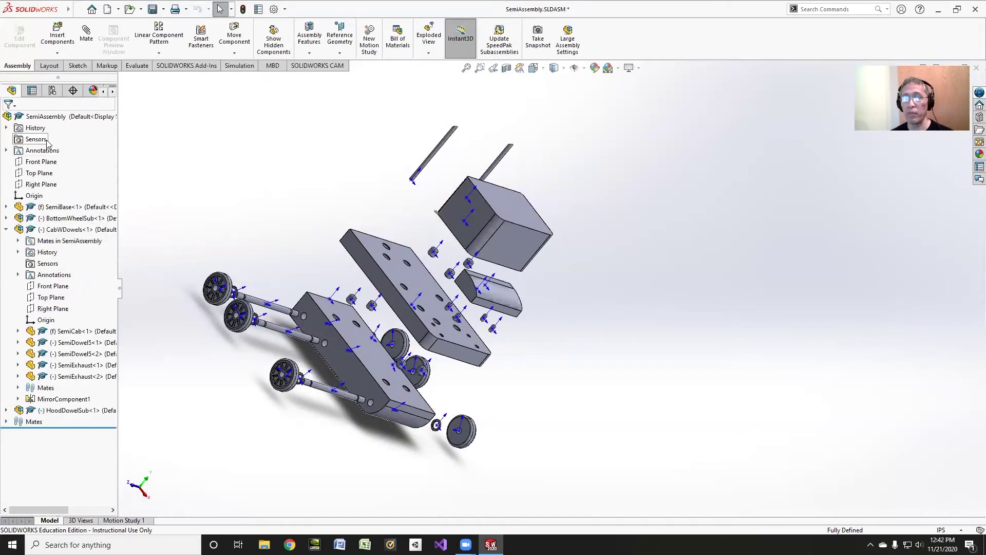
{"action": "left_click", "coordinate": [52, 92]}
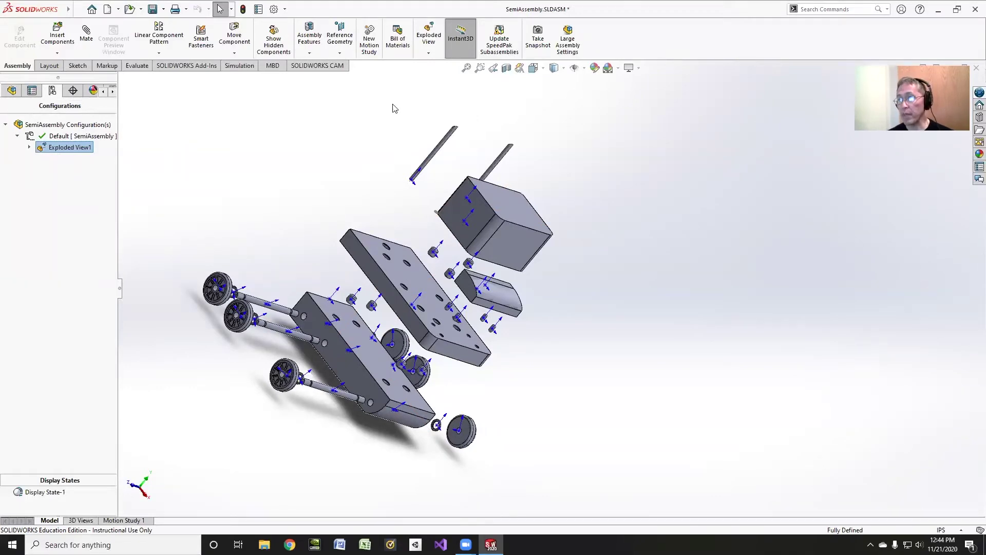
Animate Exploded View1's collapse in Reciprocate playback mode and start Save Animation
{"action": "right_click", "coordinate": [59, 148]}
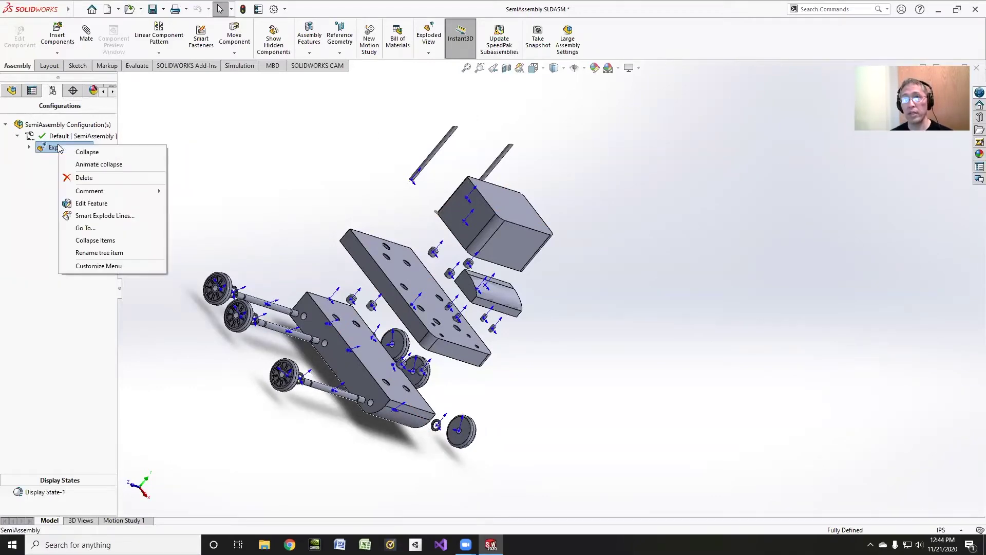
{"action": "left_click", "coordinate": [91, 165]}
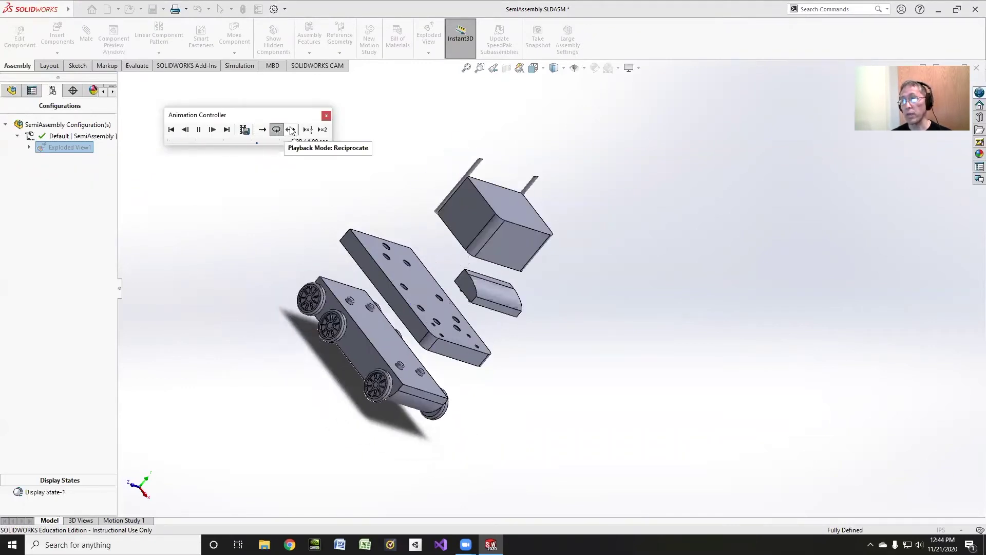
{"action": "left_click", "coordinate": [290, 130]}
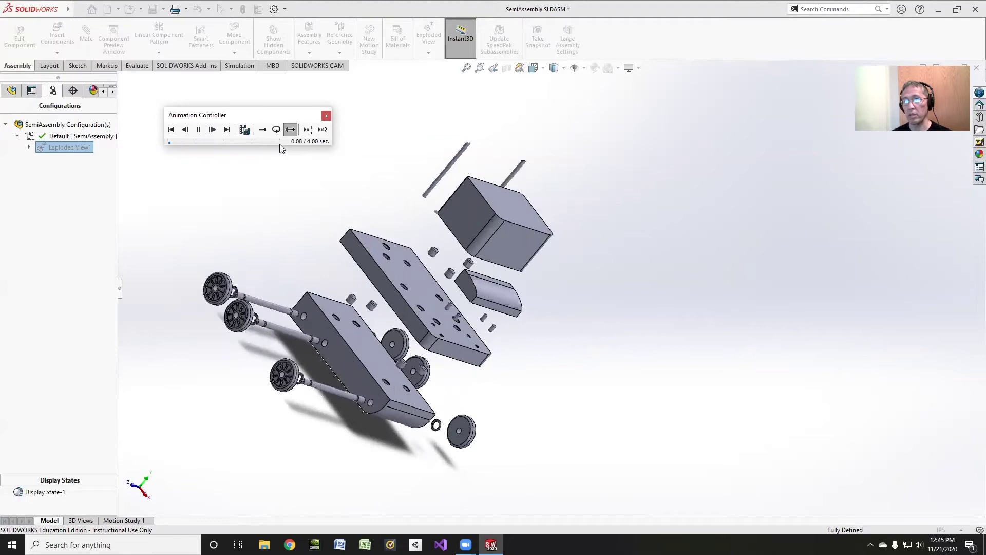
{"action": "left_click", "coordinate": [245, 130]}
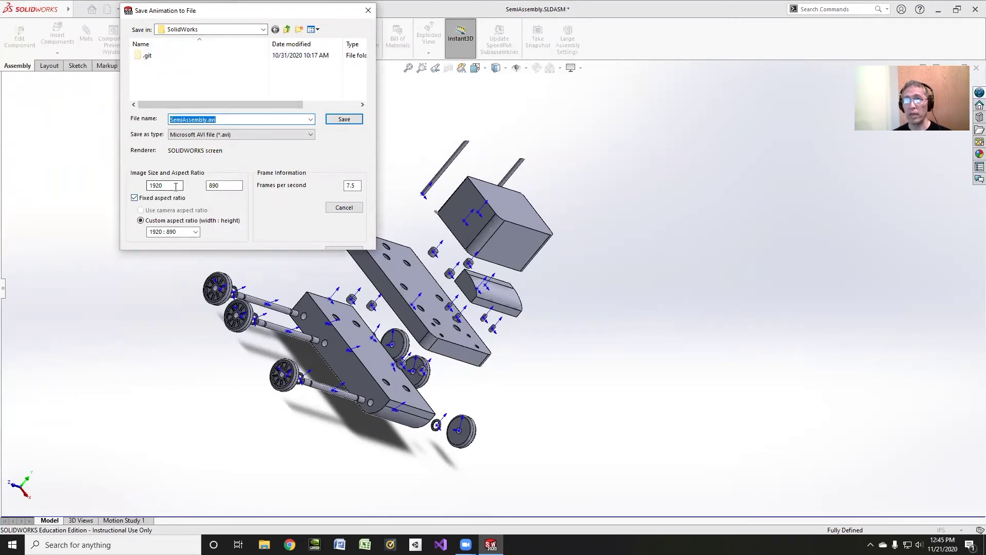
Save the animation as SemiAssembly.avi at 1920 : 890 using Full Frames (Uncompressed)
{"action": "left_click", "coordinate": [196, 232]}
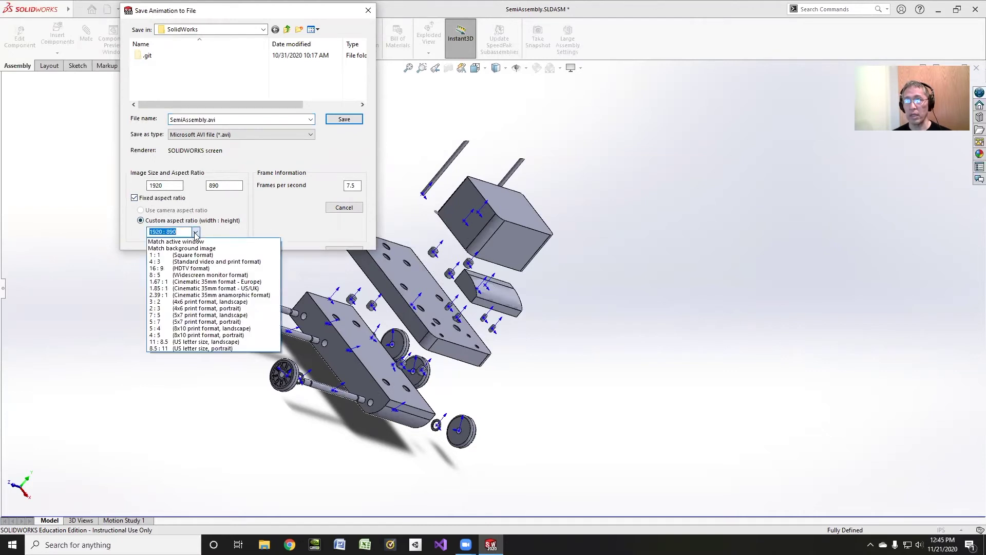
{"action": "left_click", "coordinate": [195, 233]}
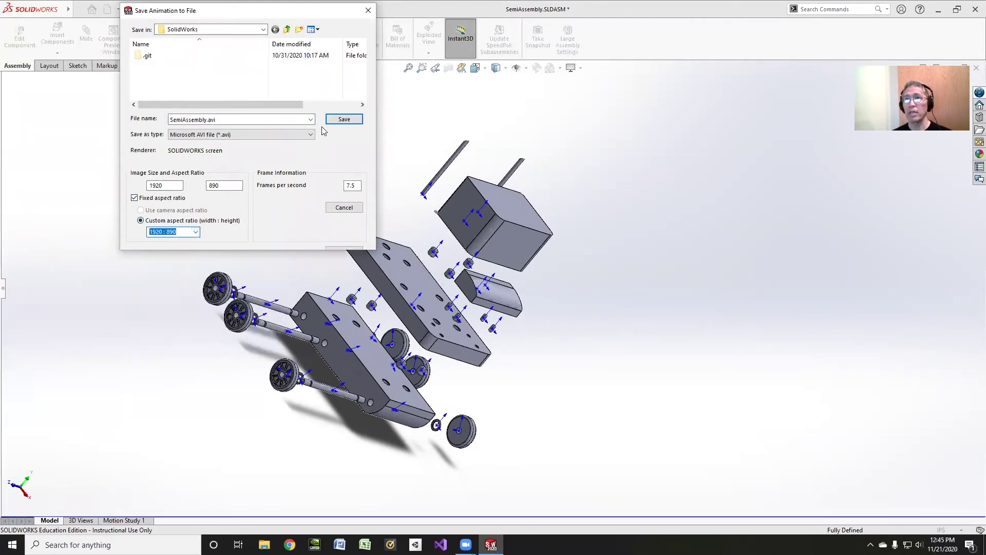
{"action": "left_click", "coordinate": [343, 120]}
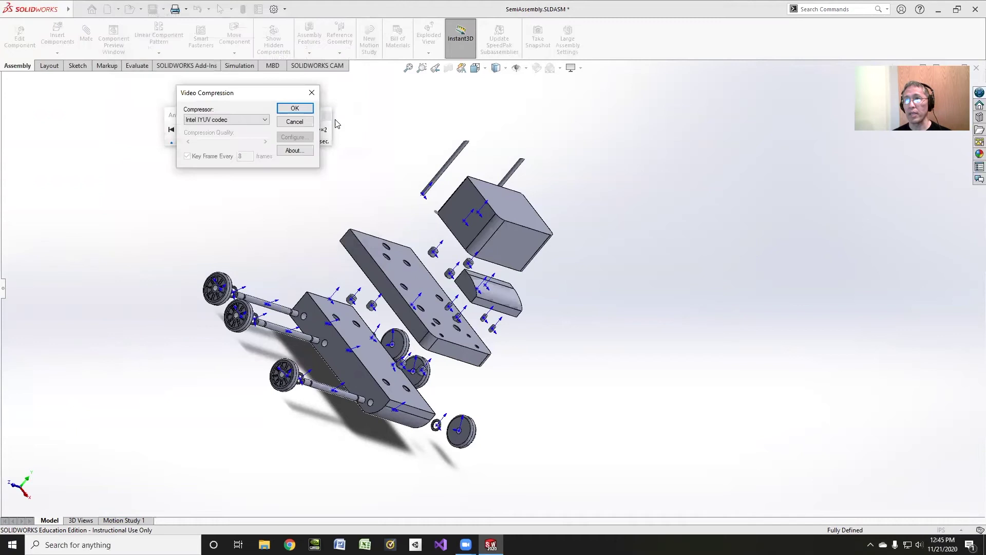
{"action": "left_click", "coordinate": [256, 119]}
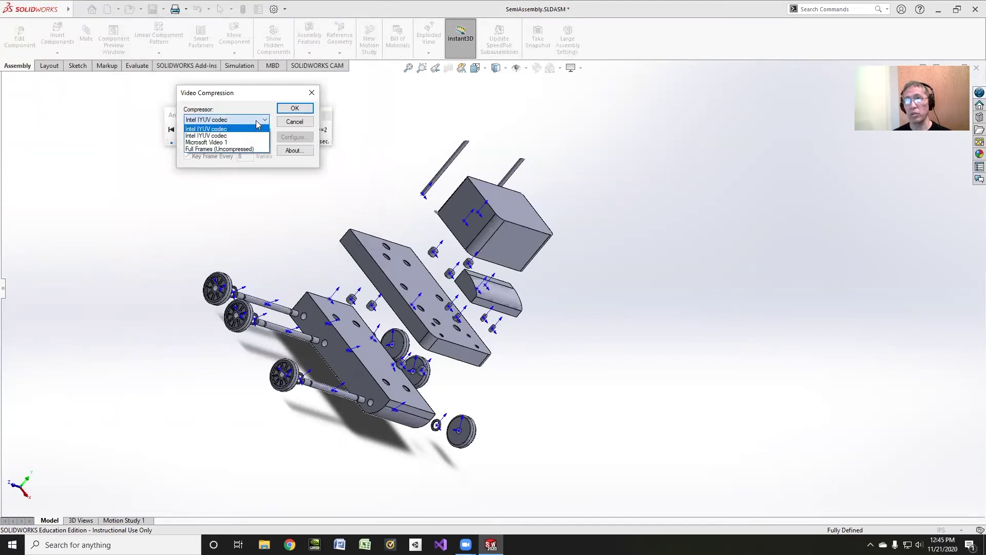
{"action": "left_click", "coordinate": [238, 149]}
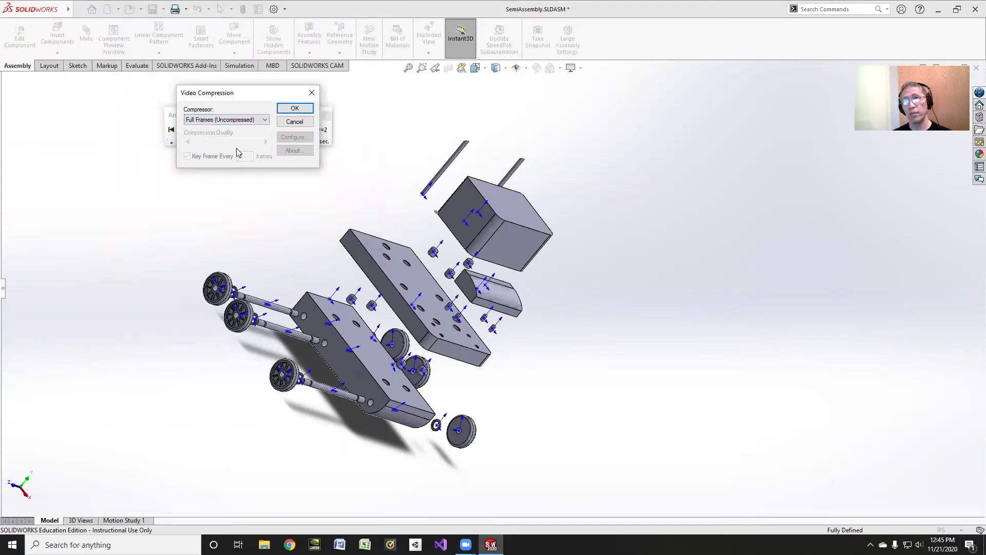
{"action": "left_click", "coordinate": [295, 108]}
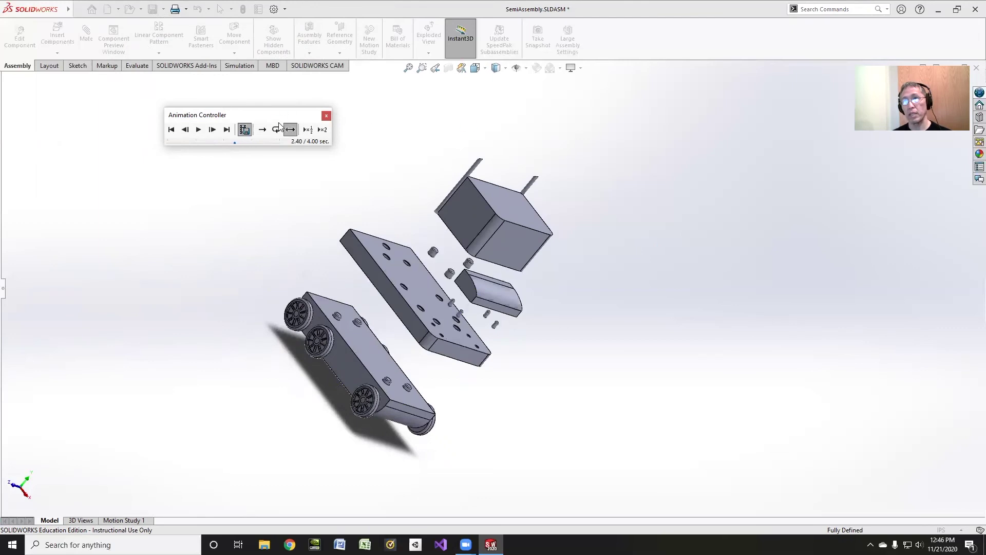
Find SemiAssembly.avi in File Explorer and play it
{"action": "left_click", "coordinate": [245, 131]}
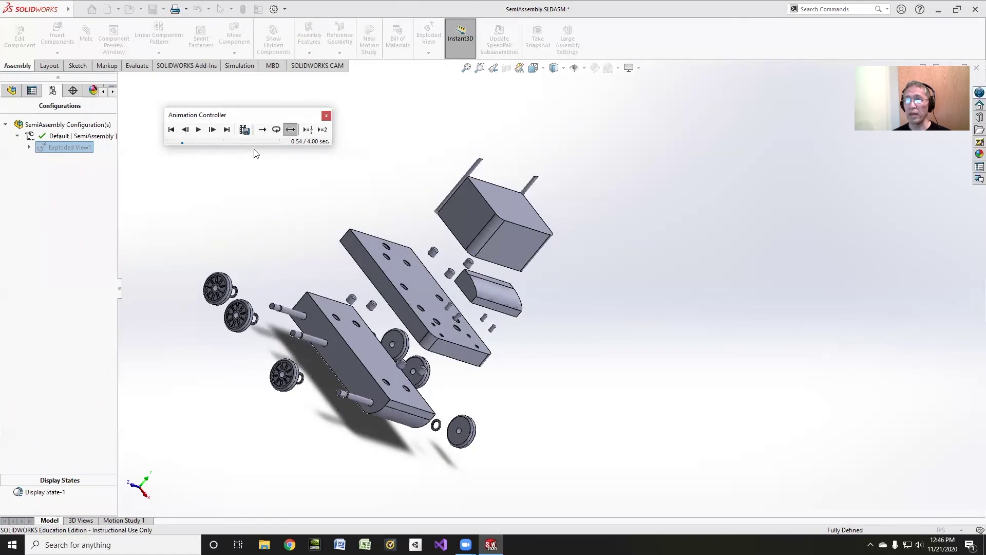
{"action": "key", "text": "super+e"}
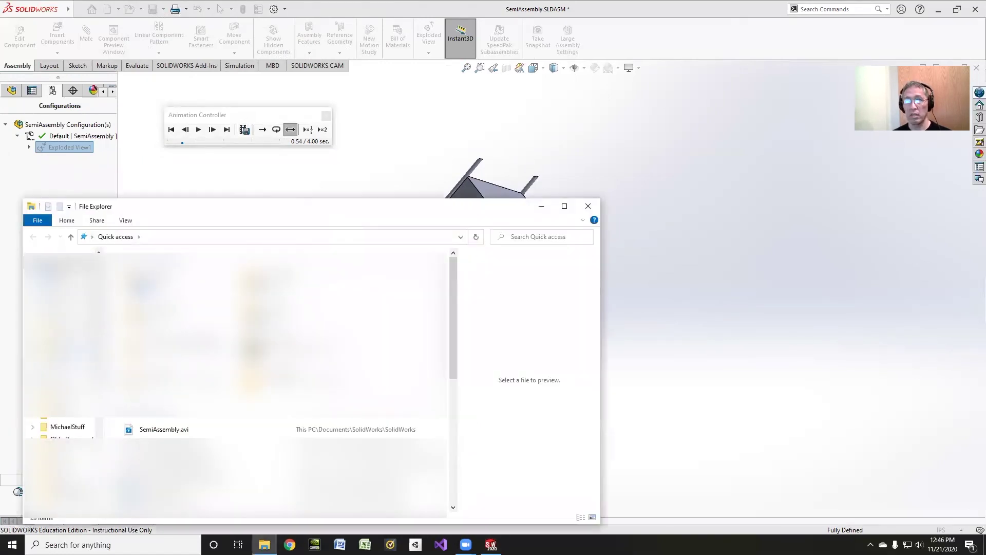
{"action": "double_click", "coordinate": [146, 430]}
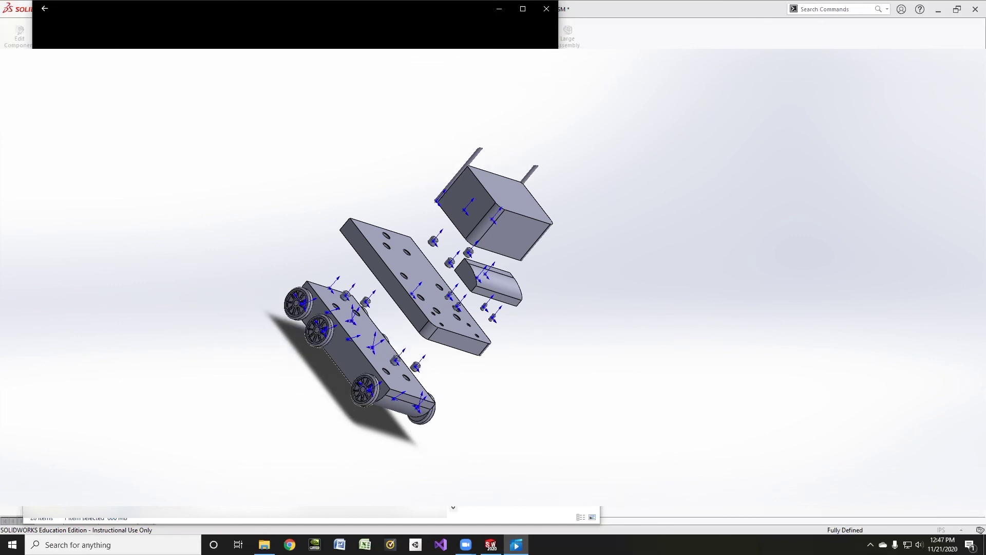
After watching the video, close Movies & TV and return to SOLIDWORKS
{"action": "left_click", "coordinate": [44, 9]}
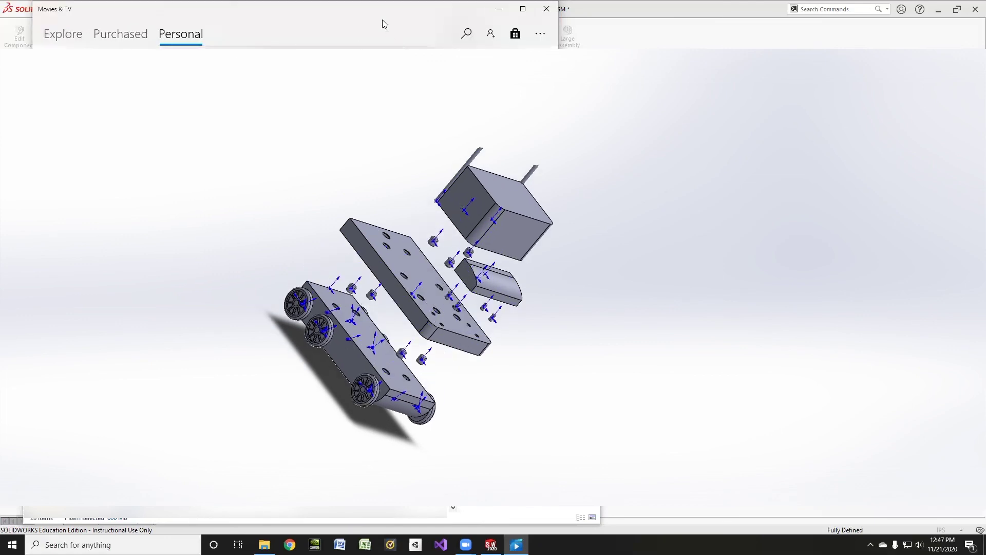
{"action": "left_click", "coordinate": [546, 9]}
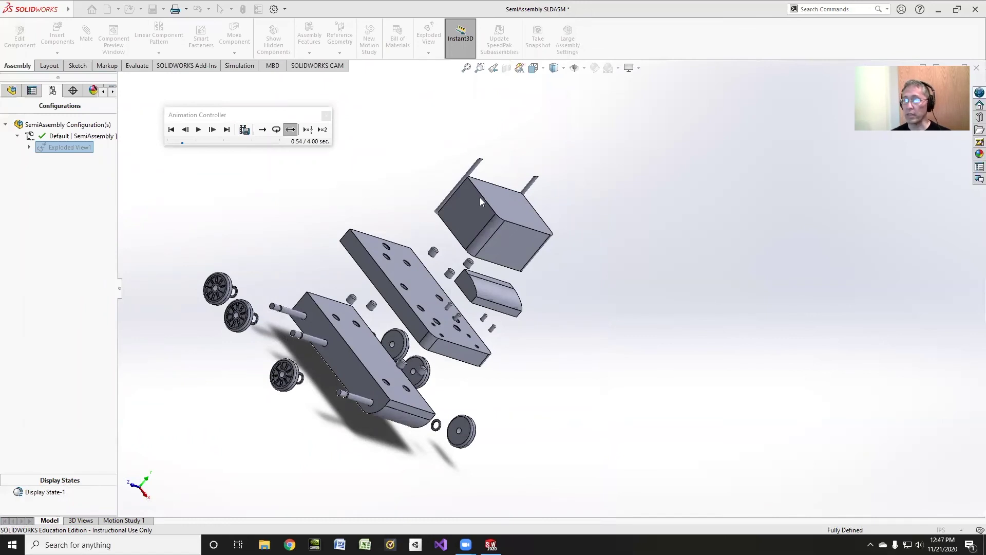
{"action": "left_click", "coordinate": [289, 130]}
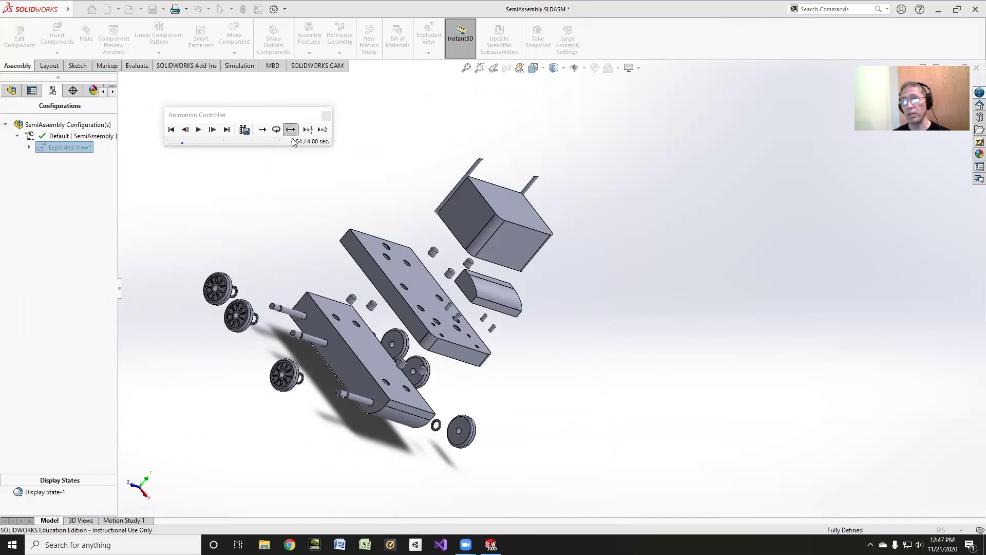